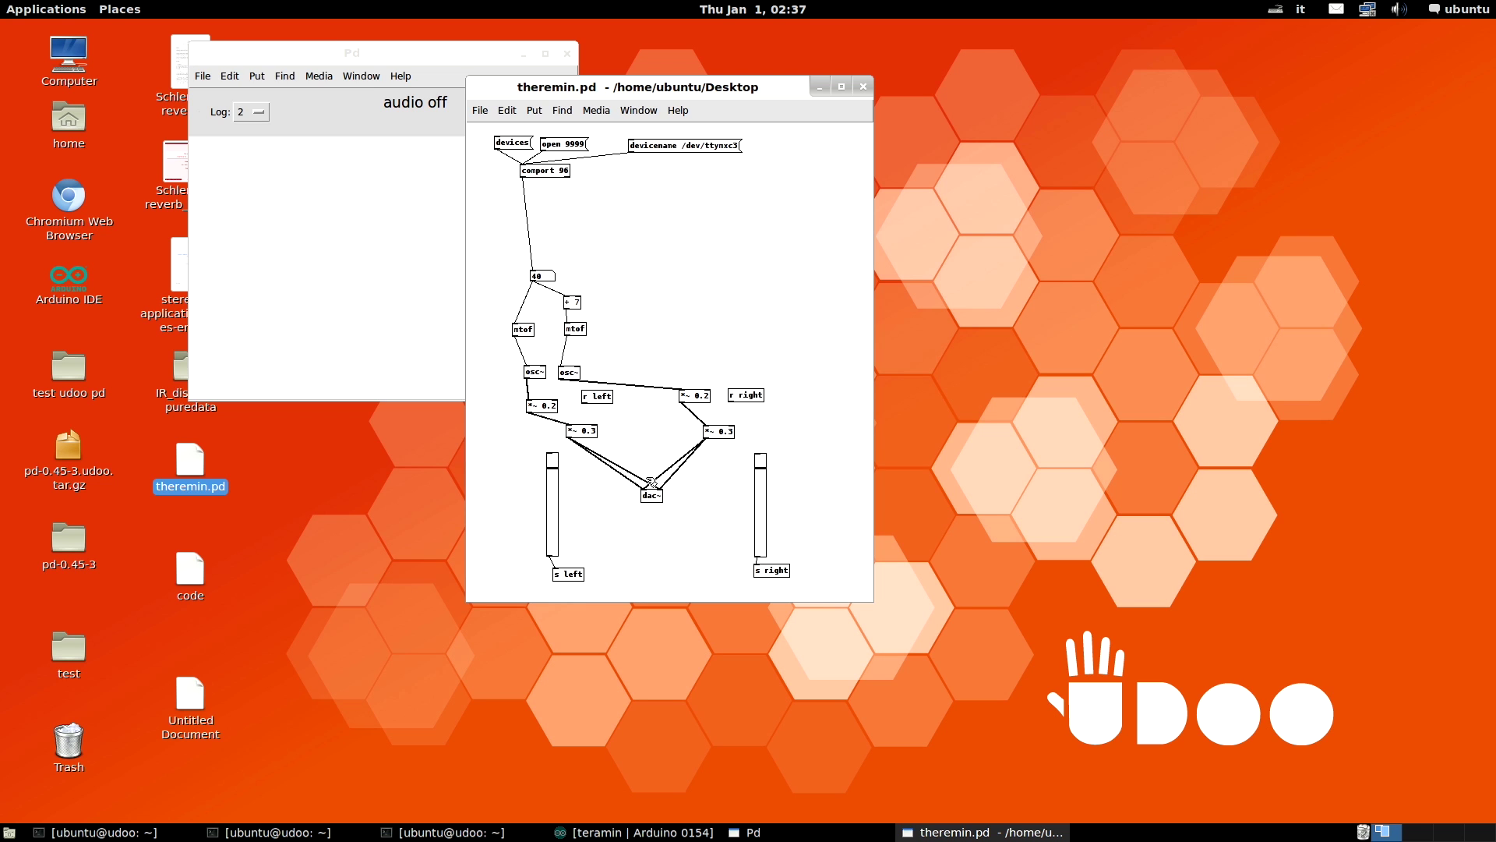
- Bring the teramin sketch window forward in Arduino IDE and nudge it left and down
left_click(632, 831)
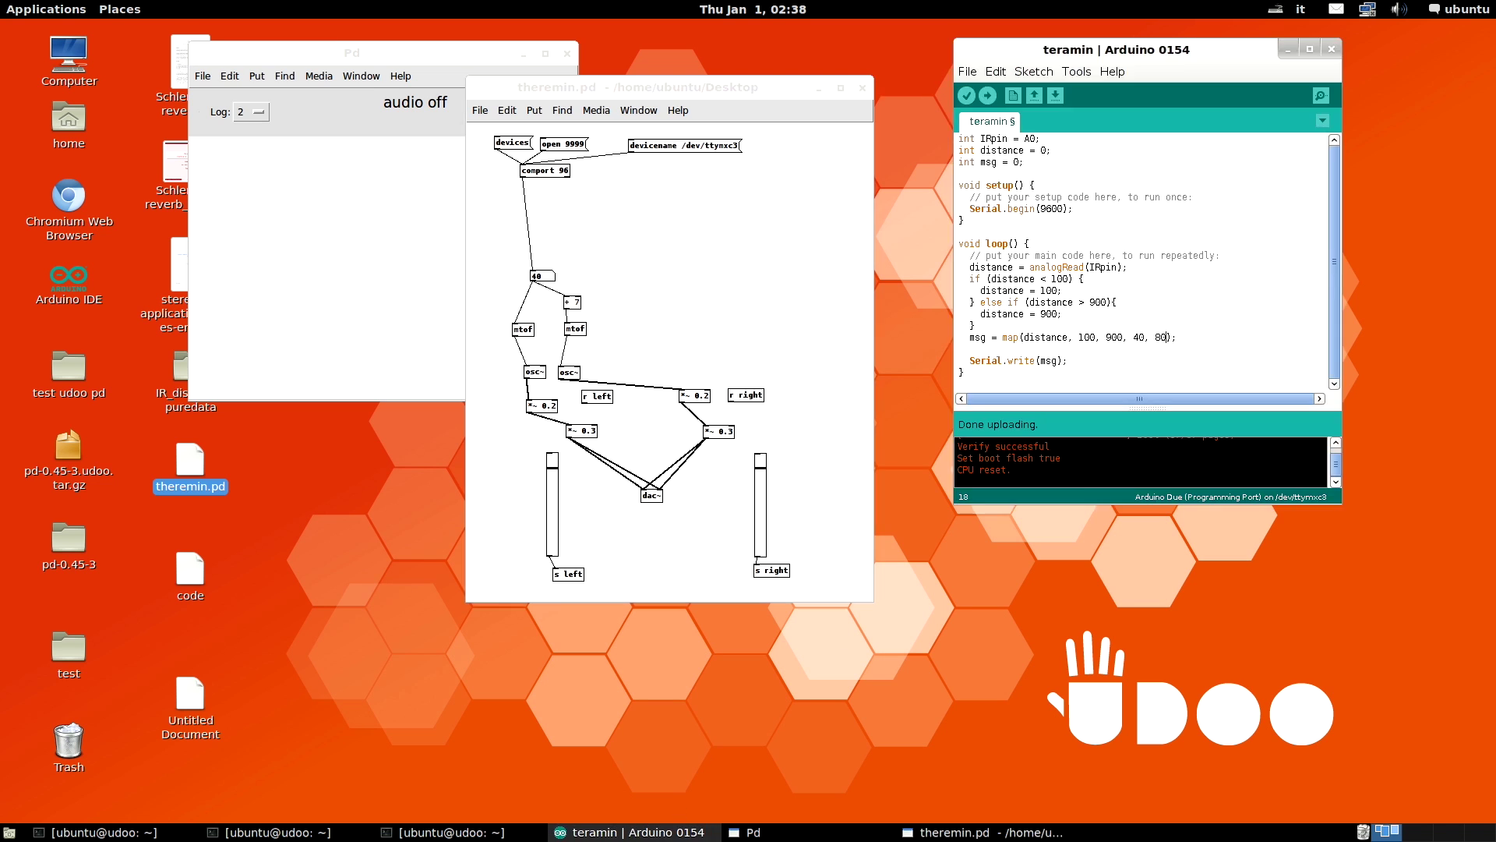
left_click_drag(1164, 59, 1065, 97)
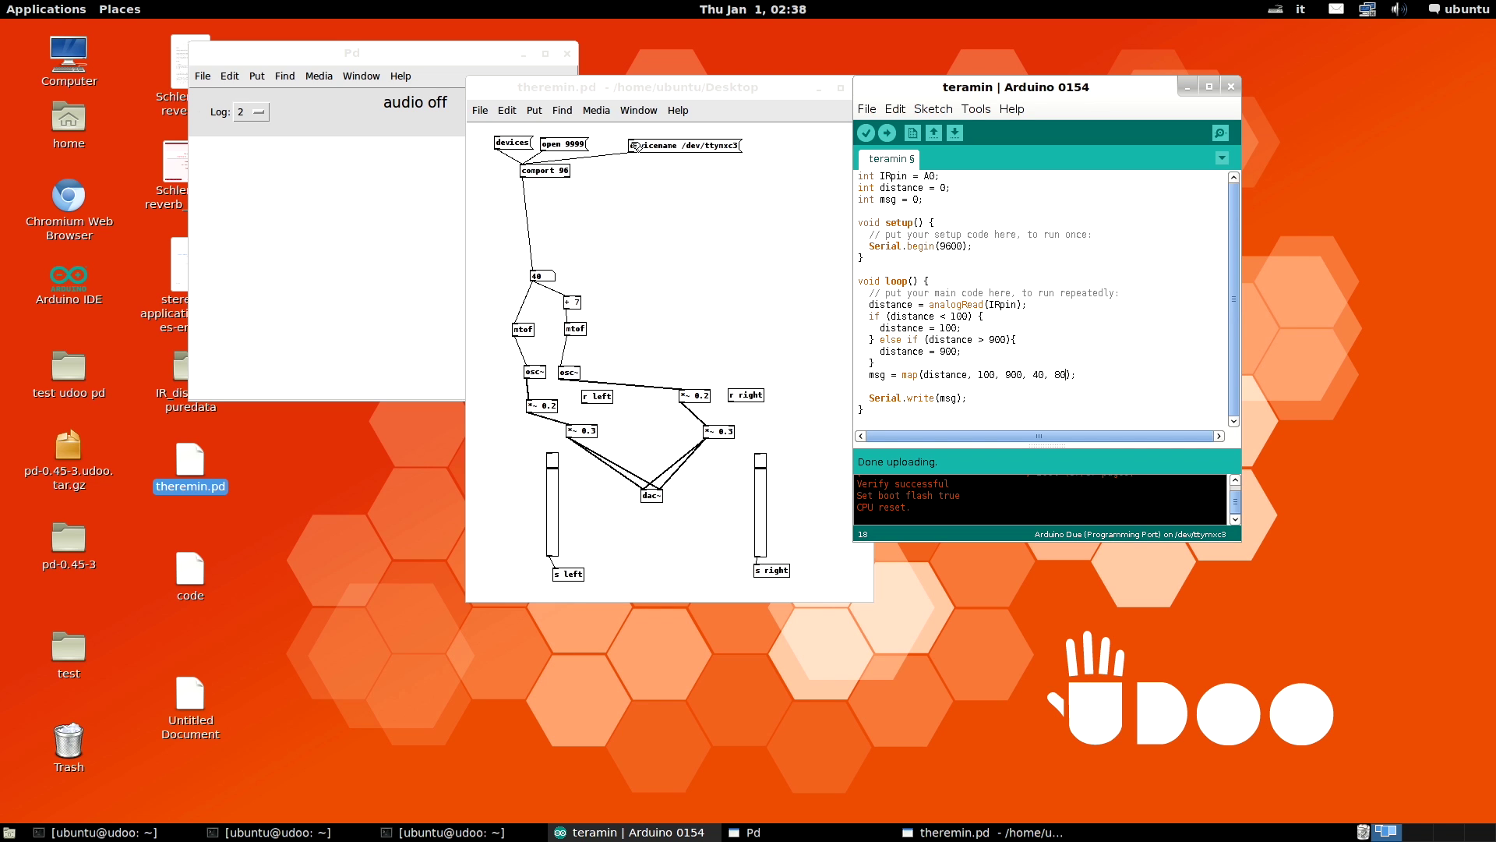
- Move the Pd main window further left beside the theremin patch and keep it in front
left_click(432, 68)
left_click_drag(432, 51, 365, 82)
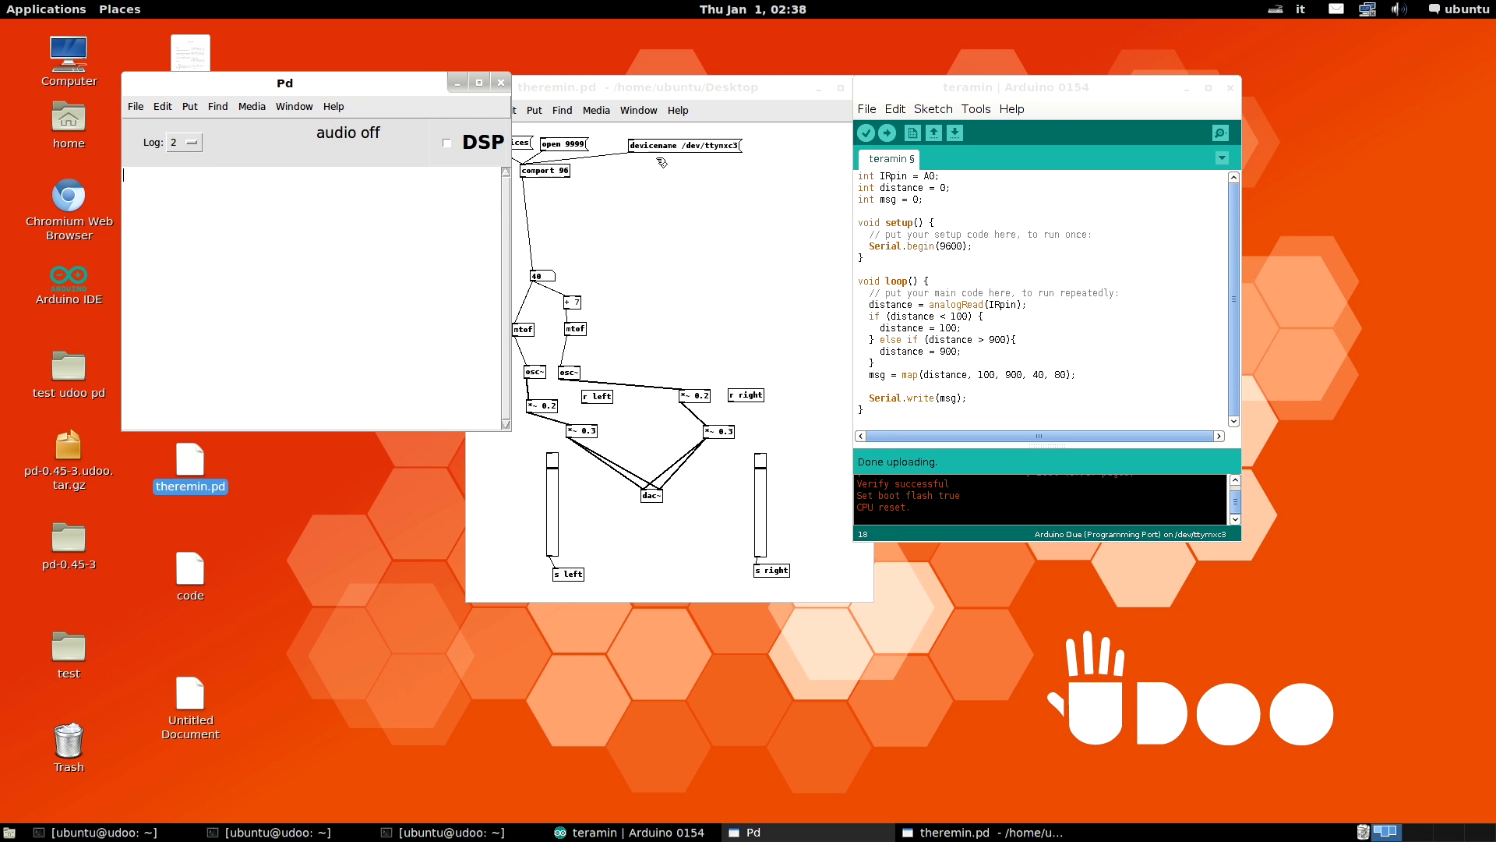
left_click(632, 223)
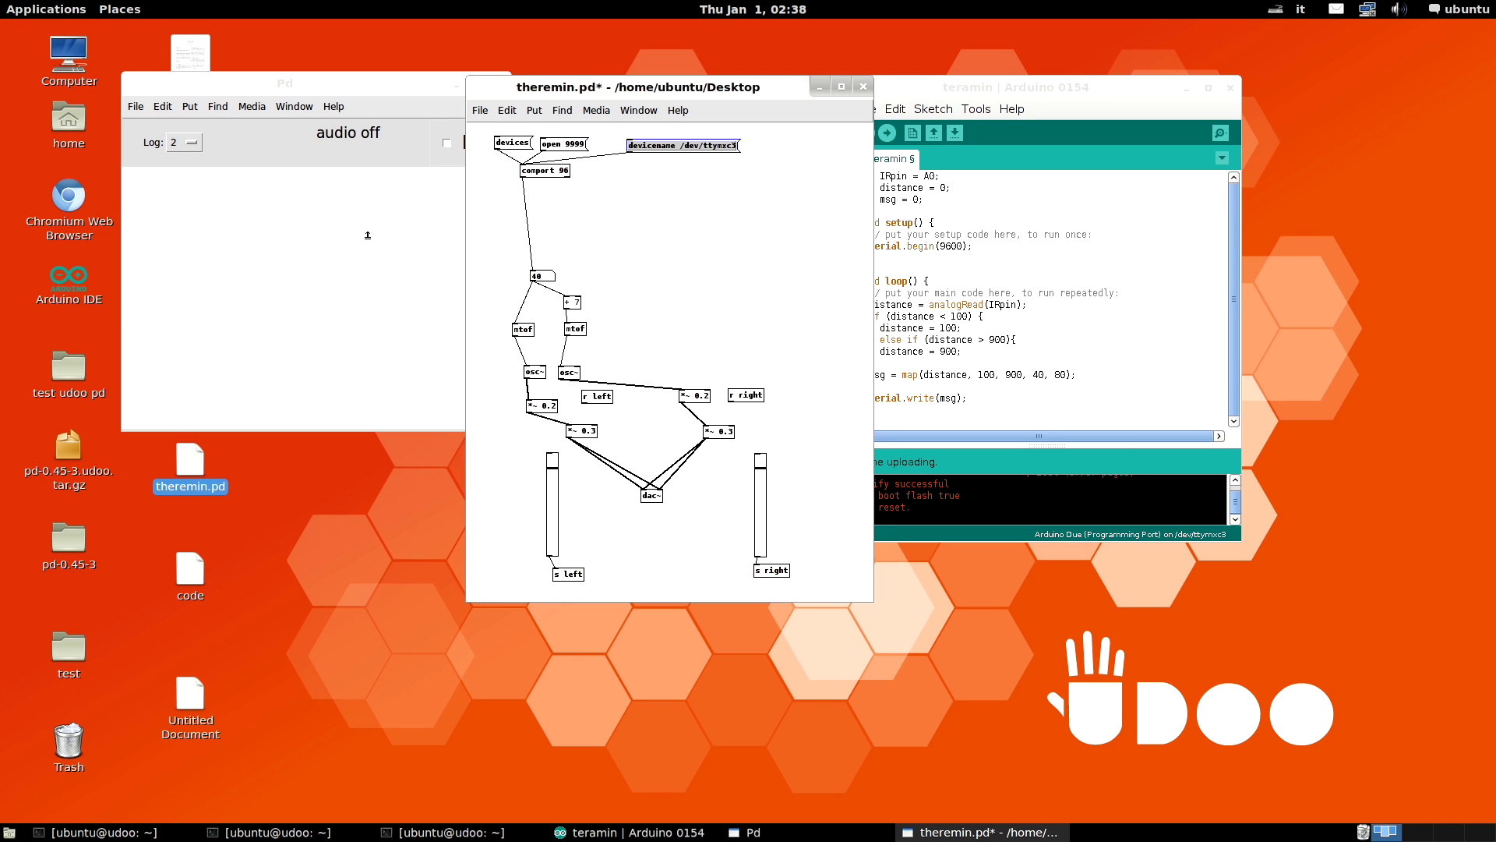
left_click(402, 90)
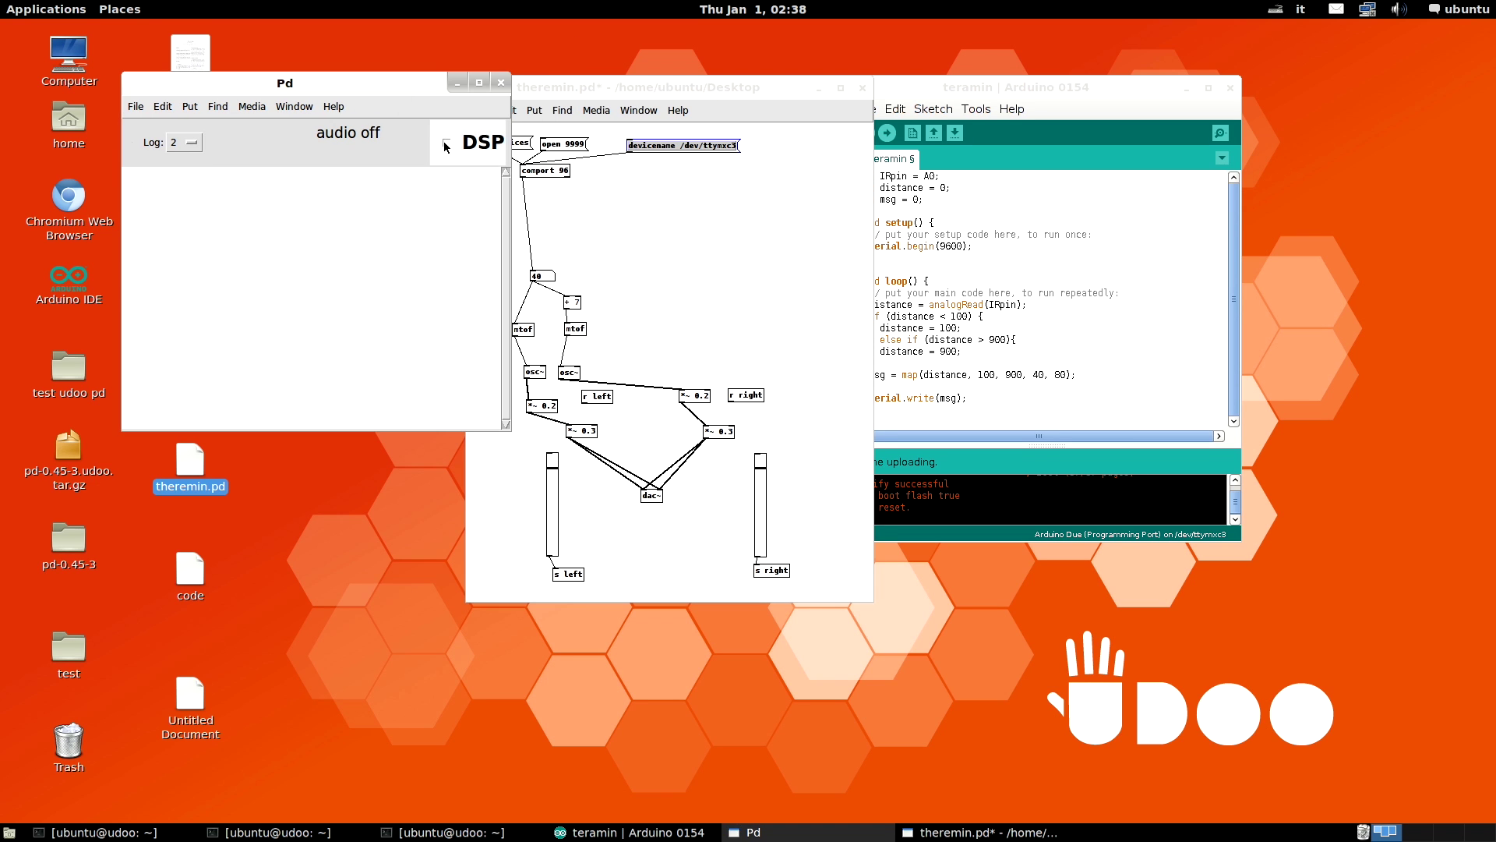
- Turn DSP on so the theremin plays from the serial readings, then turn it off
left_click(445, 145)
left_click(685, 87)
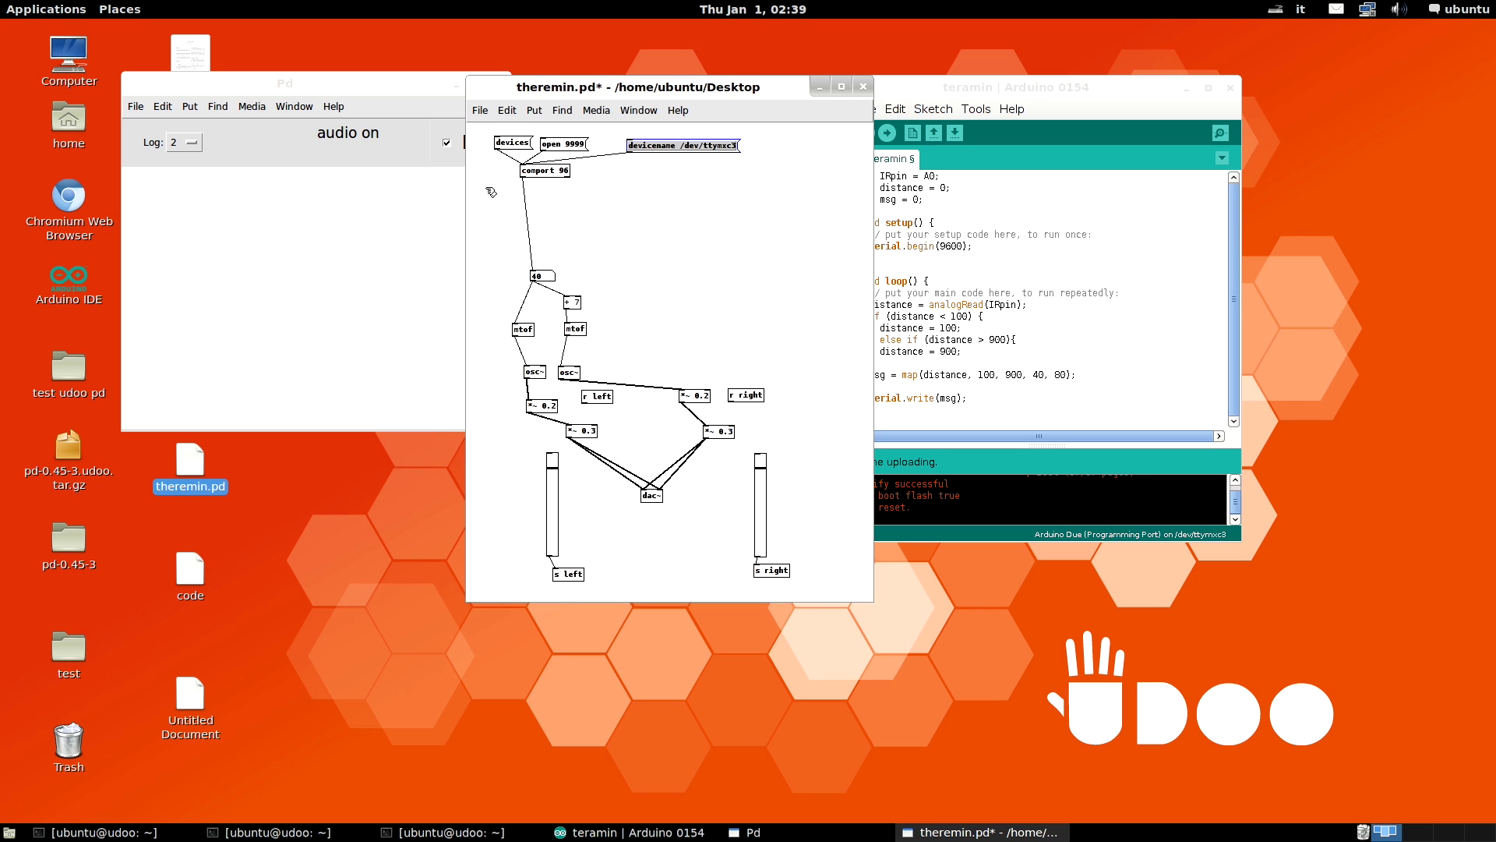
left_click(445, 142)
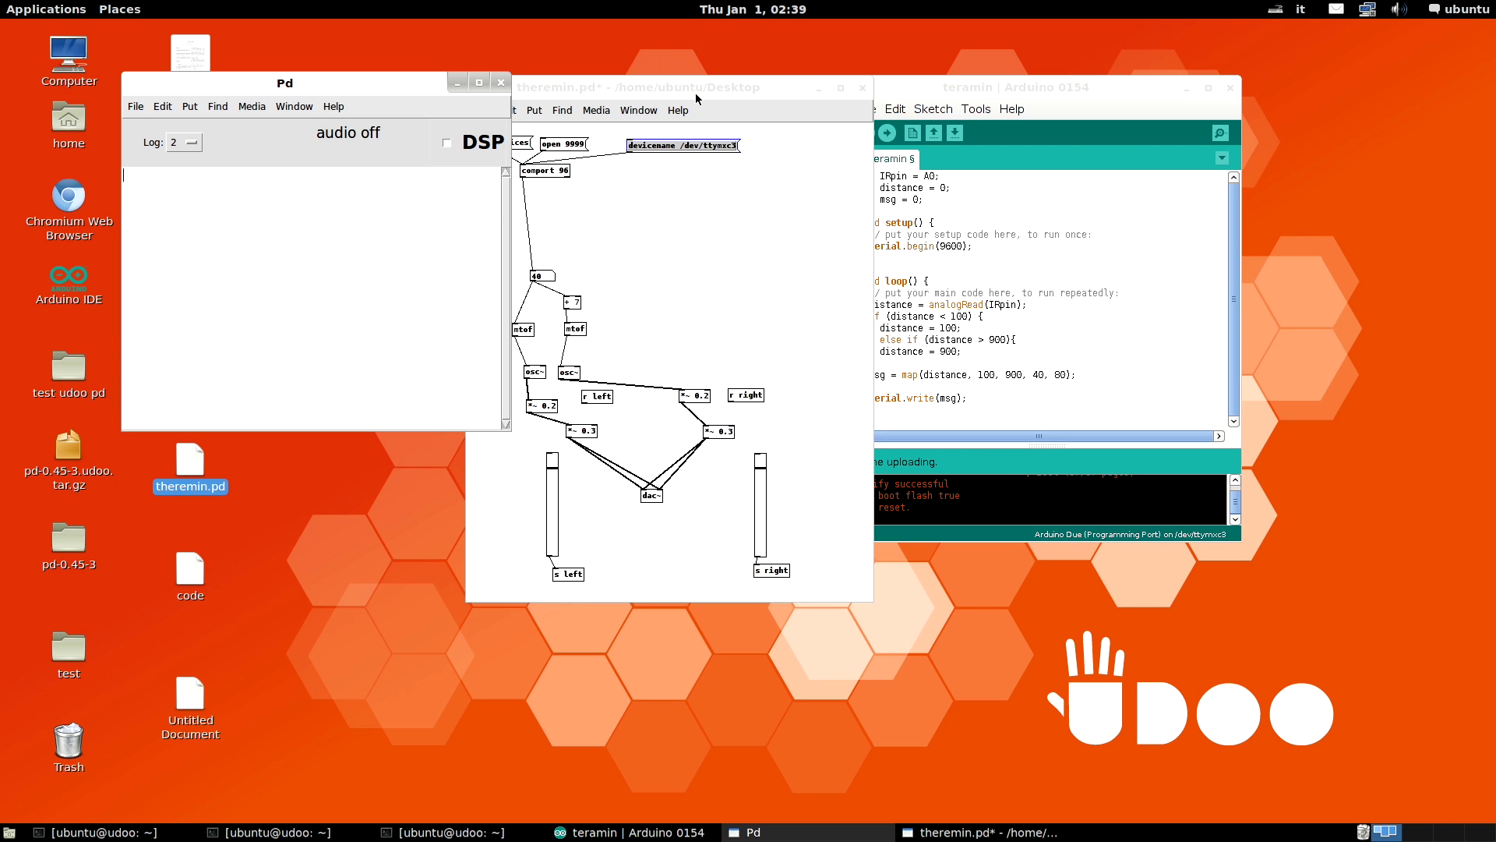
- Slide the theremin.pd patch window rightward over the Pd main window, number box still showing 40
left_click_drag(694, 86, 820, 70)
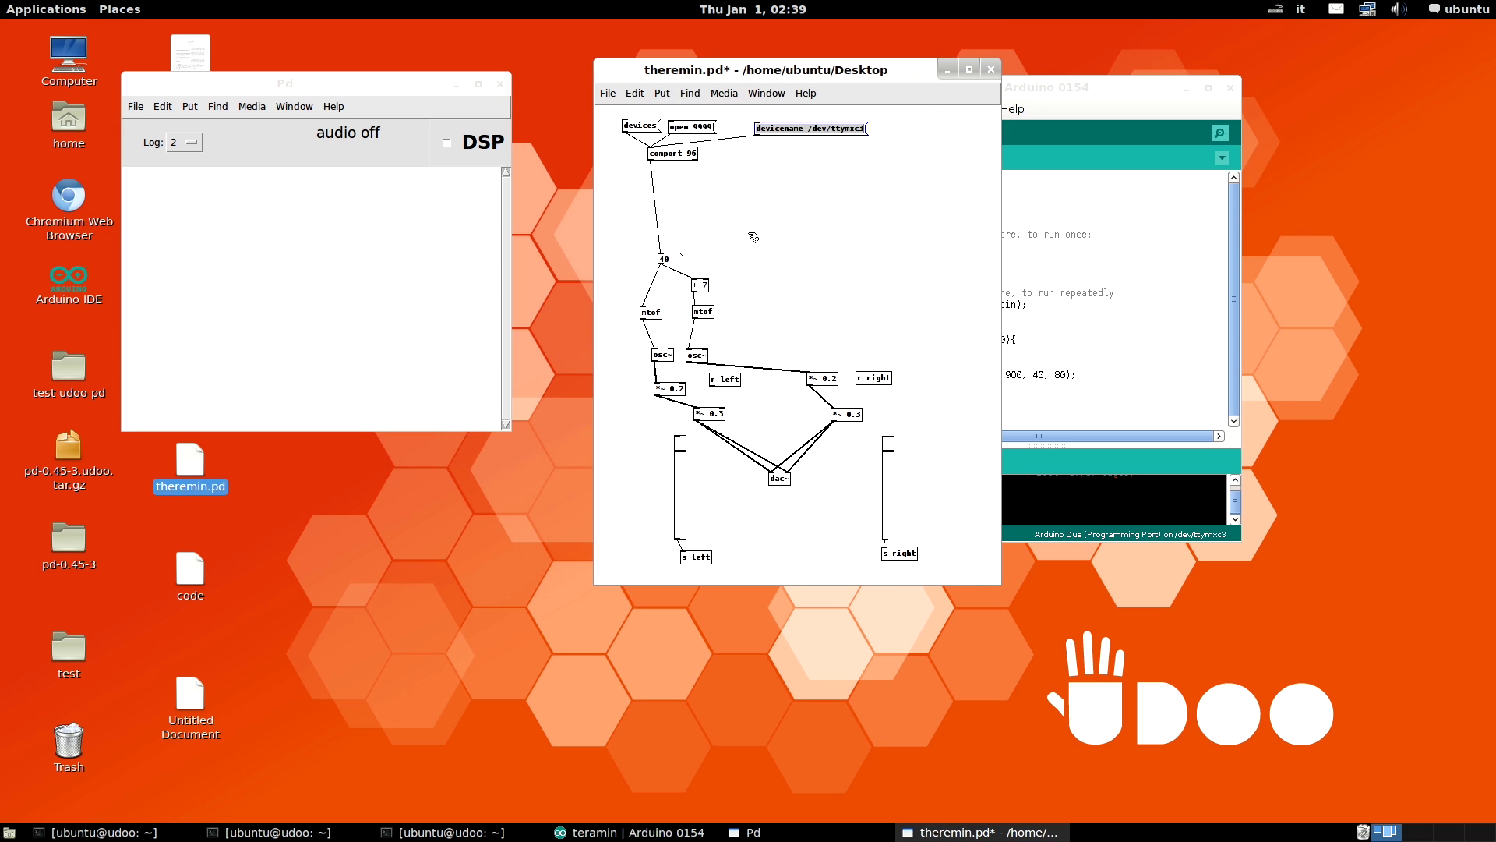